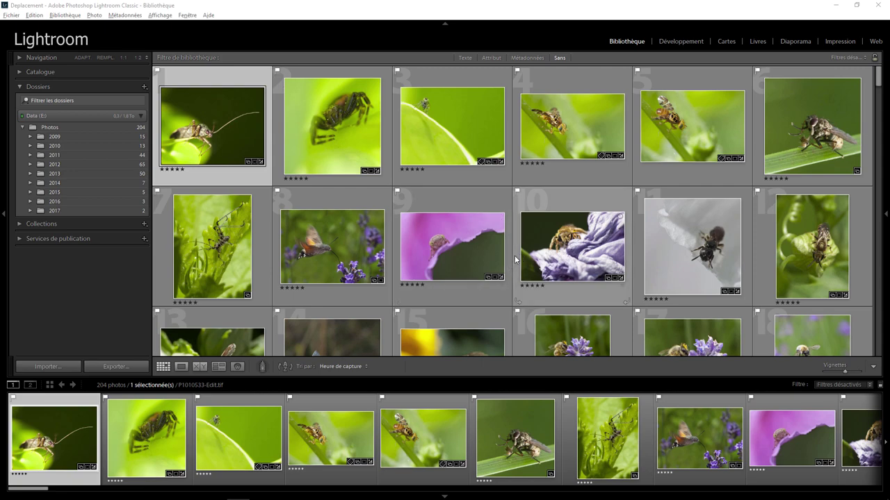
Scroll the 204 insect photos, then collapse the Photos folder on Data (E:)
{"action": "scroll", "coordinate": [546, 258], "scroll_direction": "down", "scroll_amount": 5}
{"action": "scroll", "coordinate": [546, 258], "scroll_direction": "down", "scroll_amount": 5}
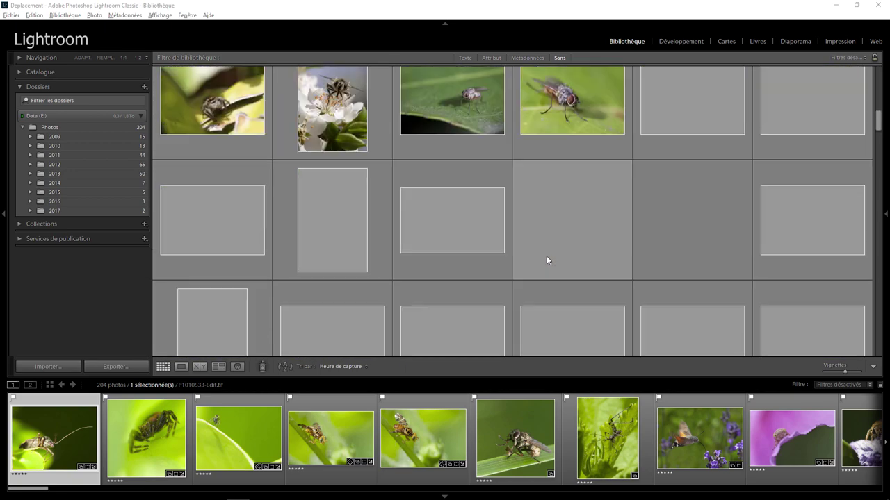
{"action": "scroll", "coordinate": [546, 257], "scroll_direction": "down", "scroll_amount": 5}
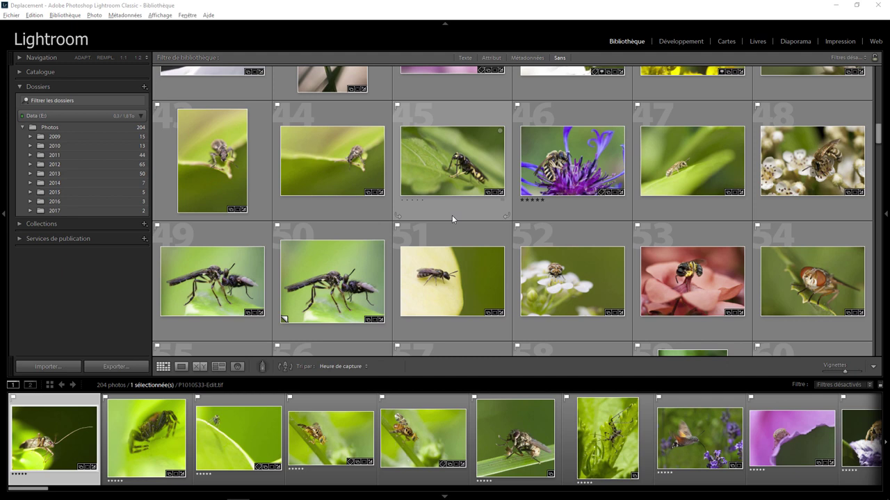
{"action": "left_click", "coordinate": [24, 129]}
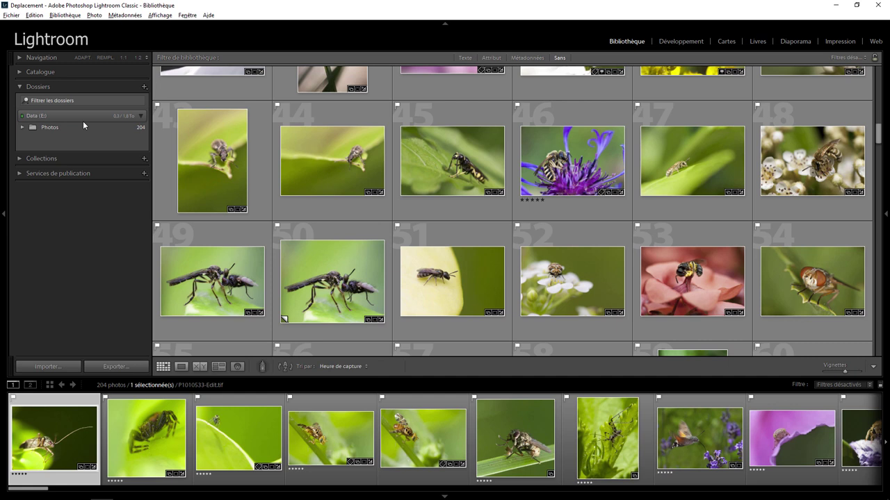
Start an import with only the fountain photo 003A8417 checked
{"action": "left_click", "coordinate": [13, 16]}
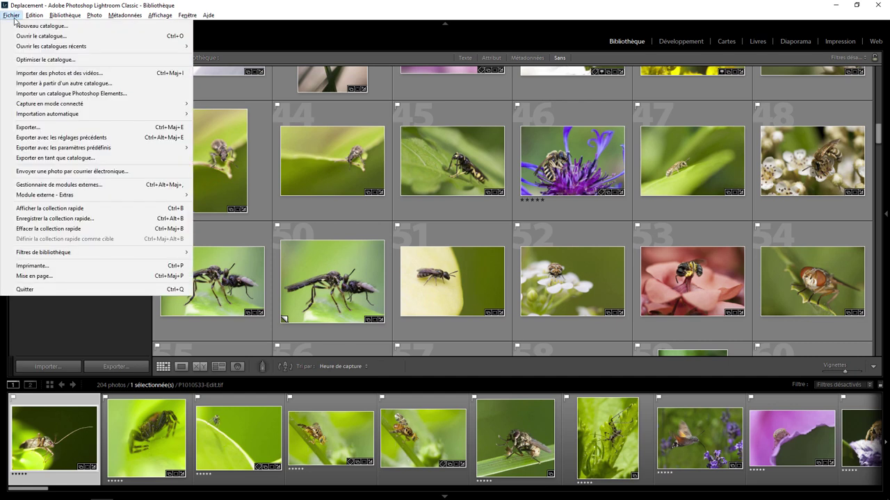
{"action": "left_click", "coordinate": [54, 73]}
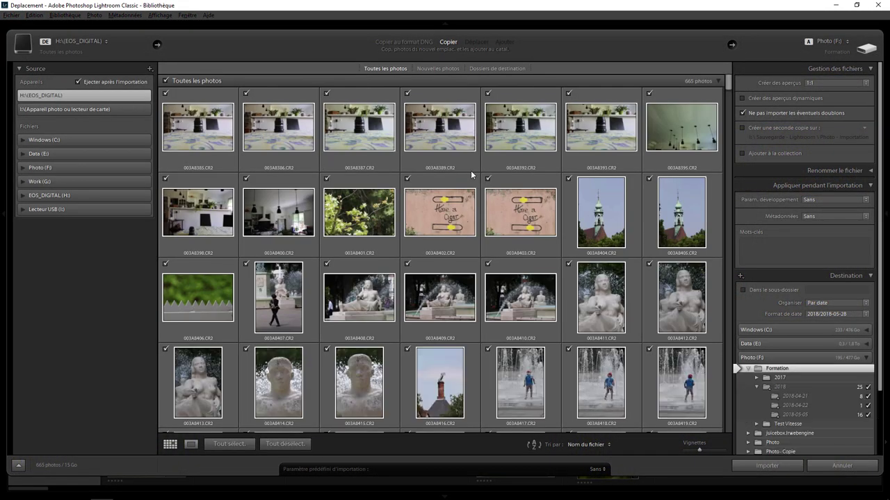
{"action": "left_click", "coordinate": [293, 445]}
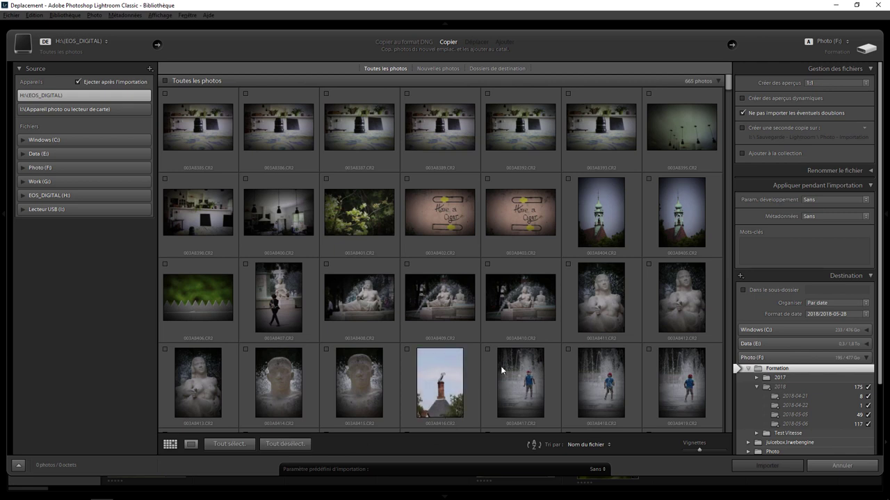
{"action": "left_click", "coordinate": [488, 349]}
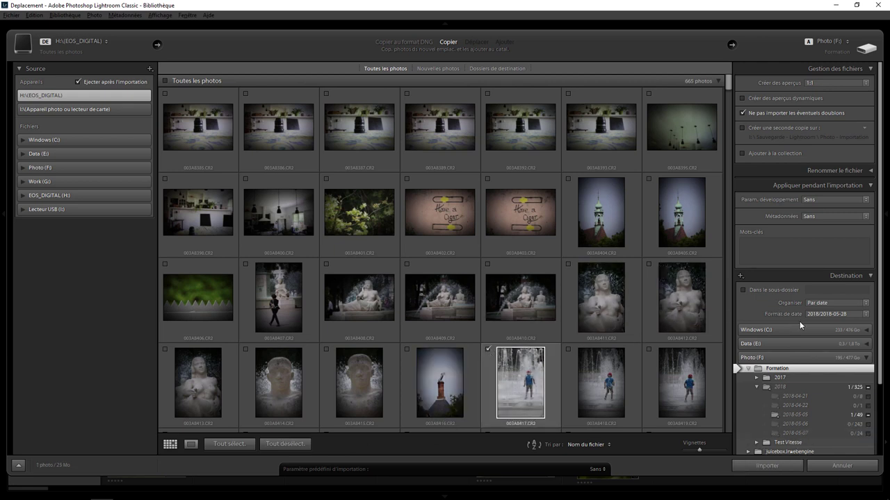
Set the destination to Photo (F:) > Formation and import 003A8417 into 2018-05-05
{"action": "left_click_drag", "start_coordinate": [880, 313], "coordinate": [880, 388]}
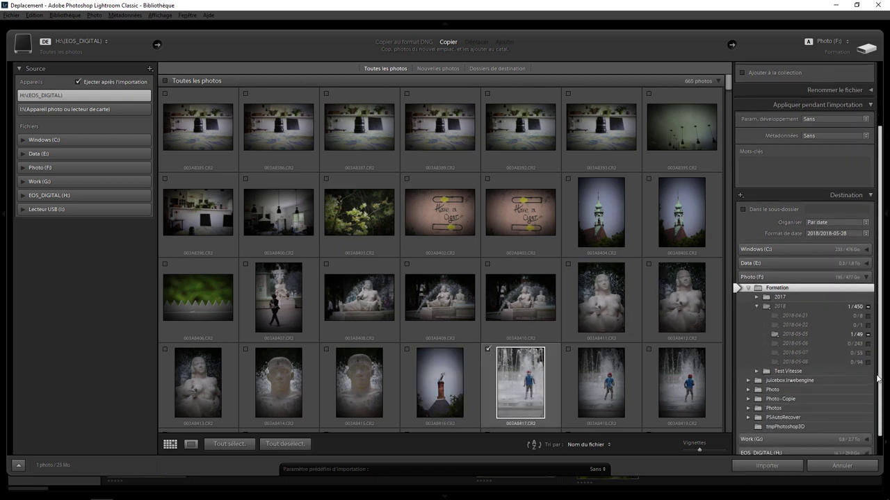
{"action": "left_click", "coordinate": [868, 280]}
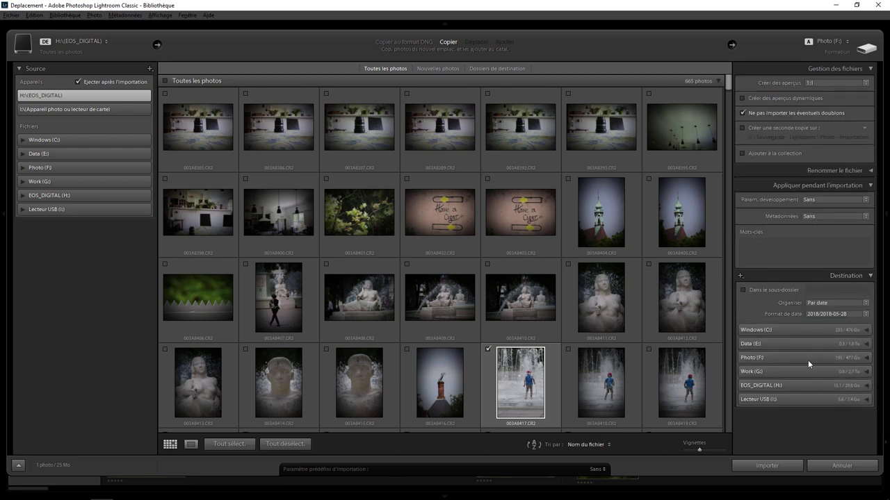
{"action": "left_click", "coordinate": [867, 358]}
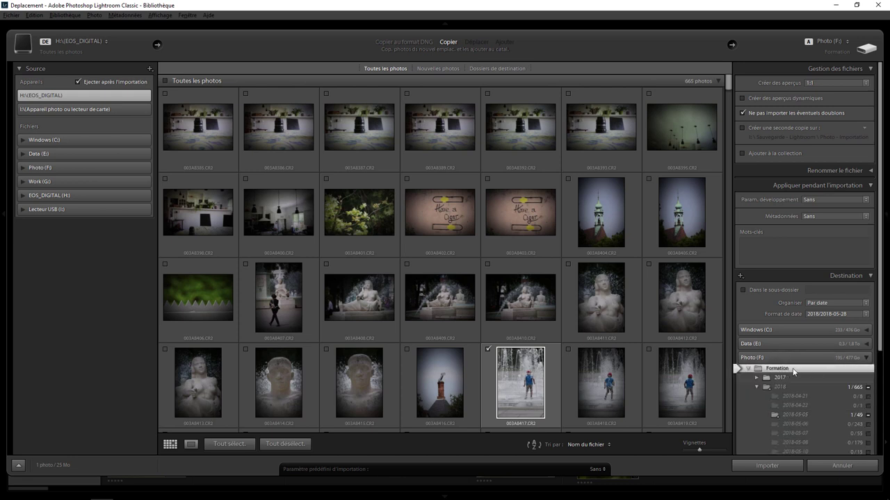
{"action": "scroll", "coordinate": [880, 346], "scroll_direction": "down", "scroll_amount": 3}
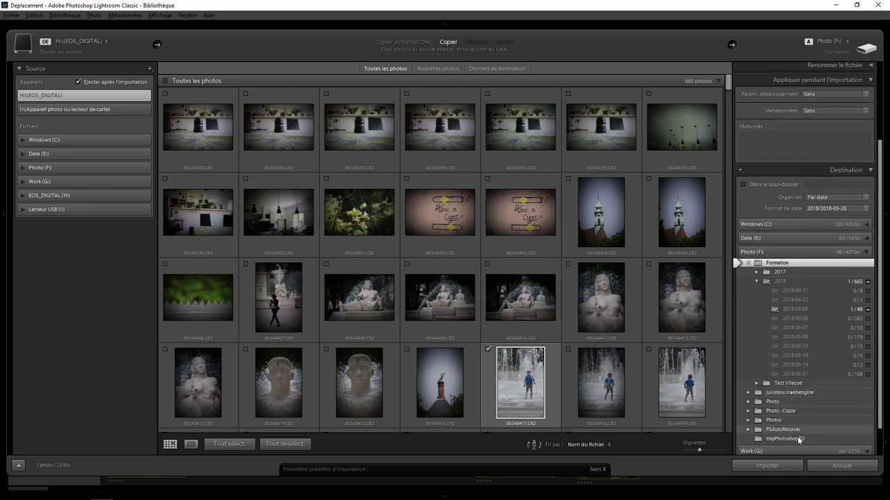
{"action": "left_click", "coordinate": [771, 467]}
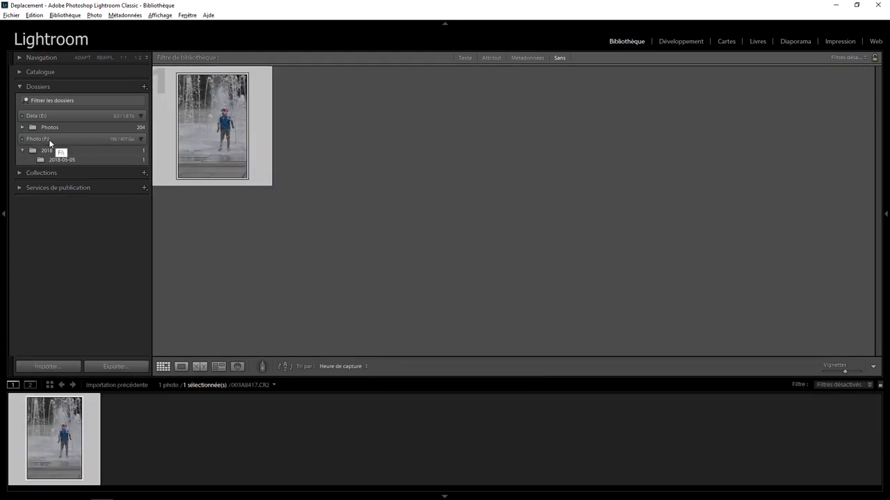
Collapse Data (E:), show Formation as the parent of 2018, and select Formation
{"action": "left_click", "coordinate": [61, 115]}
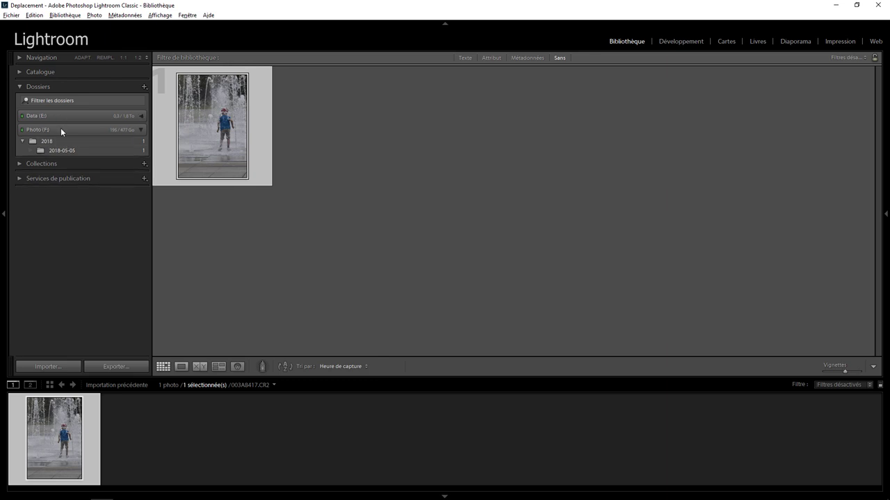
{"action": "left_click", "coordinate": [61, 130]}
{"action": "left_click", "coordinate": [142, 130]}
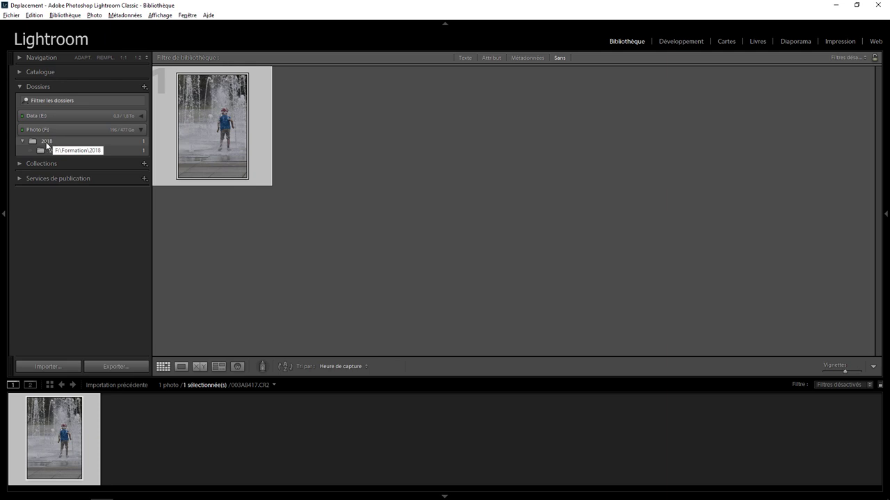
{"action": "right_click", "coordinate": [46, 145]}
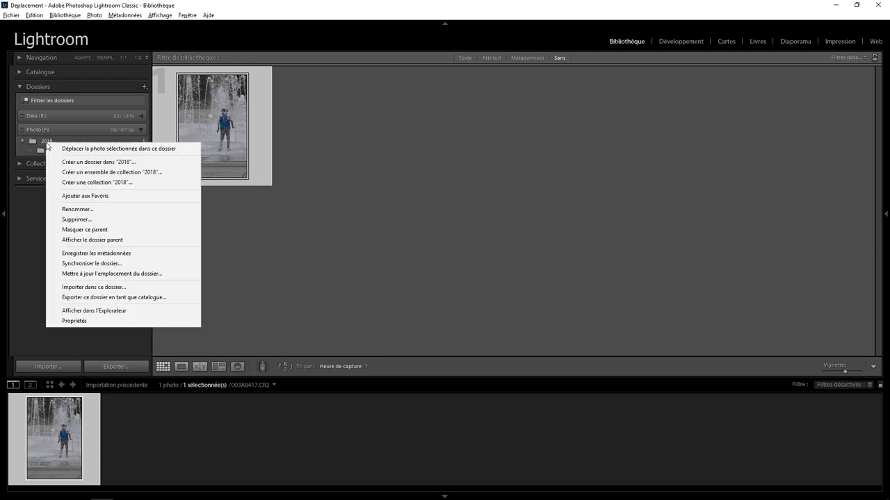
{"action": "left_click", "coordinate": [104, 240]}
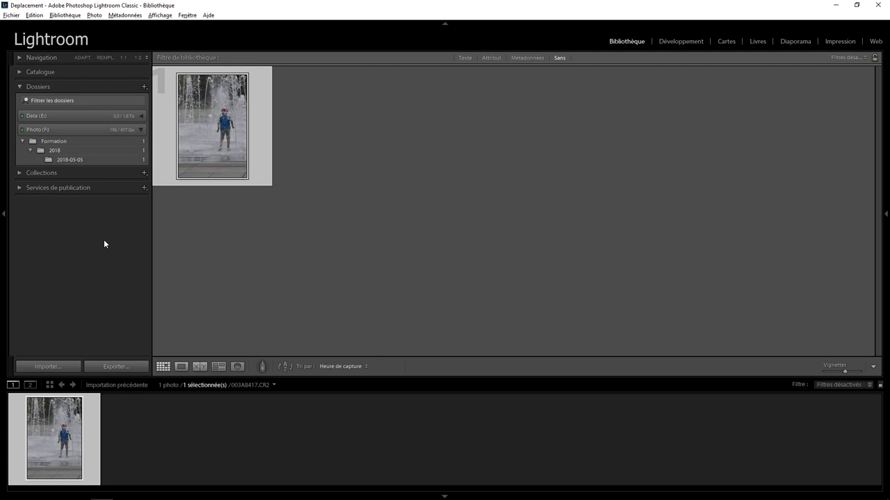
{"action": "left_click", "coordinate": [62, 143]}
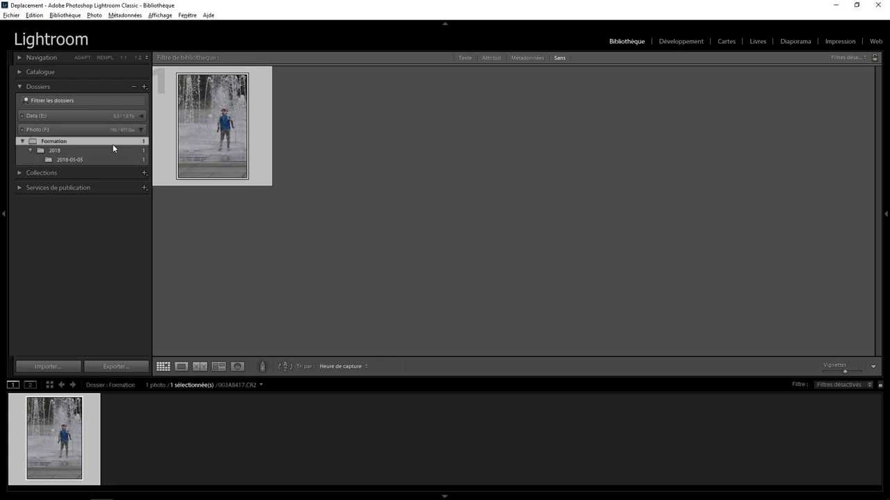
Create a new folder named Test at F:\Formation\Test
{"action": "right_click", "coordinate": [76, 145]}
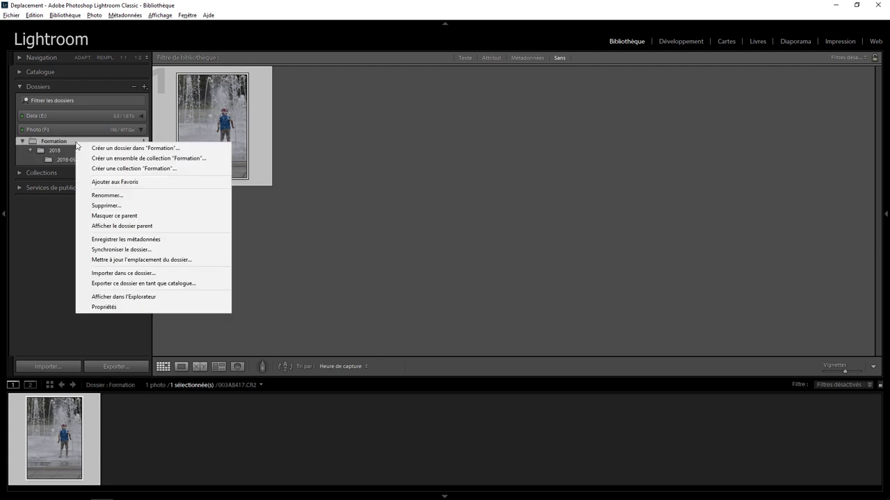
{"action": "left_click", "coordinate": [118, 149]}
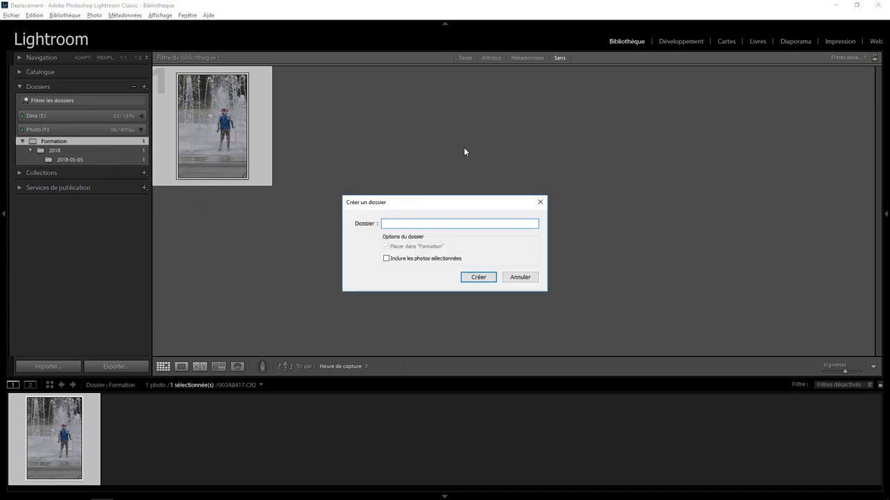
{"action": "type", "text": "Test"}
{"action": "left_click", "coordinate": [477, 278]}
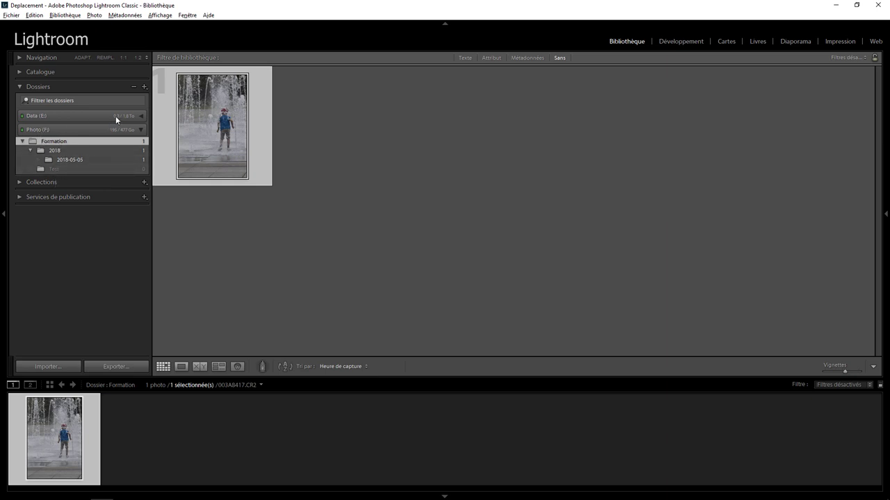
Drag the Photos folder from Data (E:) onto Test and confirm moving the files
{"action": "left_click", "coordinate": [142, 116]}
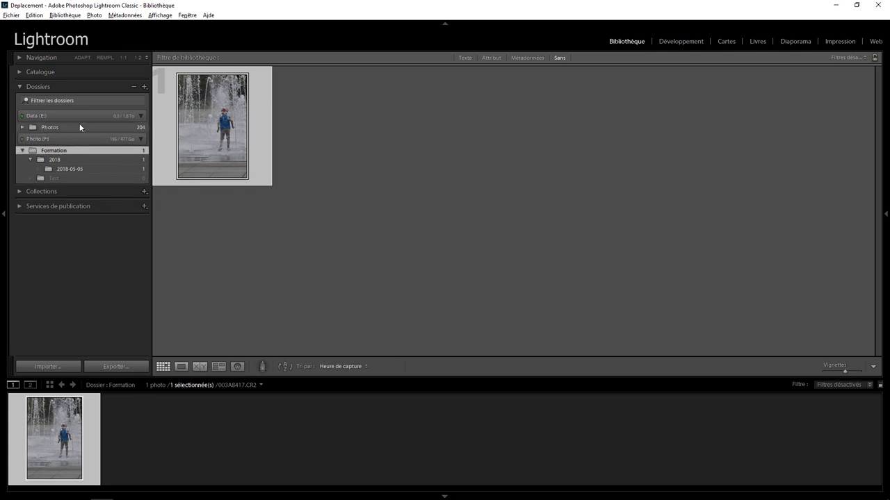
{"action": "left_click", "coordinate": [51, 128]}
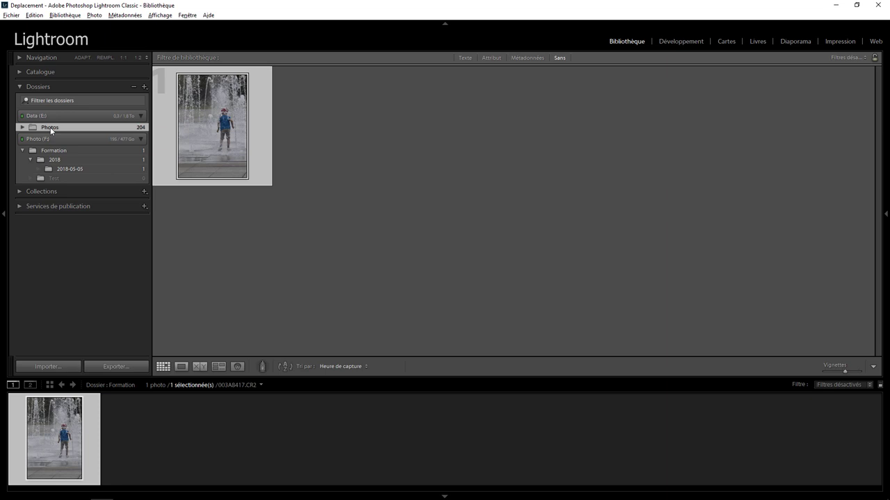
{"action": "left_click_drag", "start_coordinate": [50, 127], "coordinate": [55, 181]}
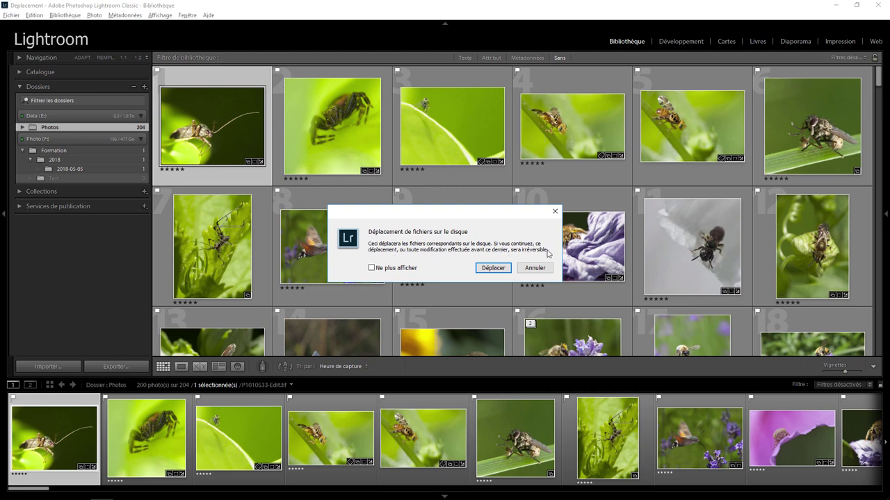
{"action": "left_click", "coordinate": [495, 269]}
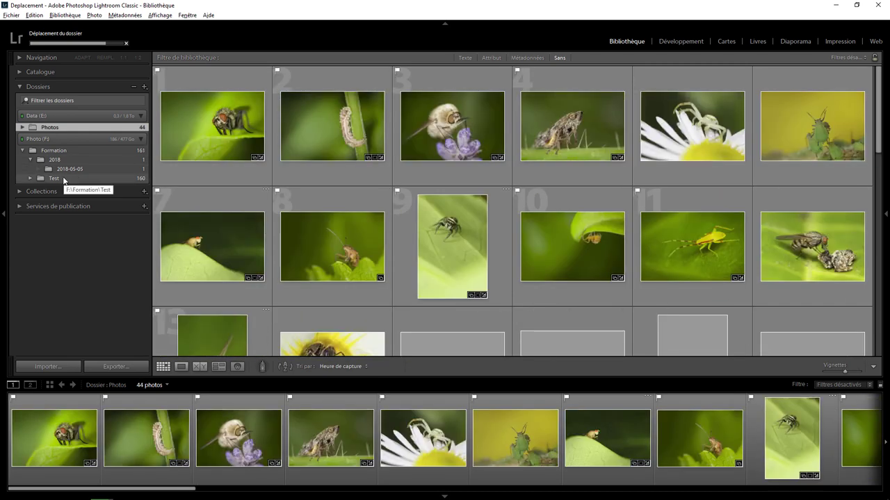
Inspect the Test and Photos folder menus without choosing anything while the move completes
{"action": "right_click", "coordinate": [63, 178]}
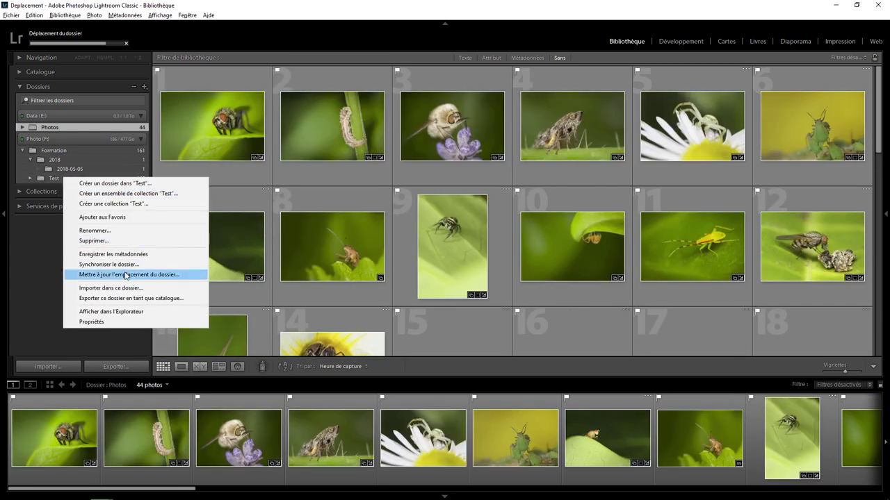
{"action": "left_click", "coordinate": [47, 259]}
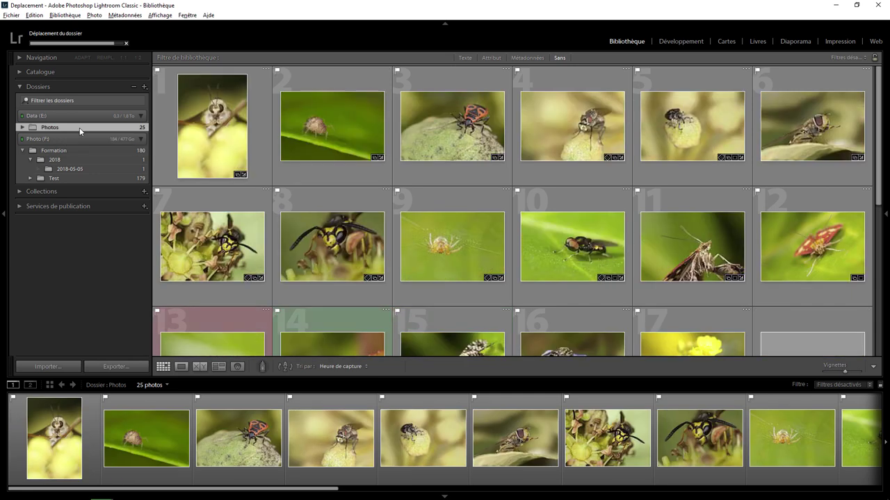
{"action": "right_click", "coordinate": [80, 130]}
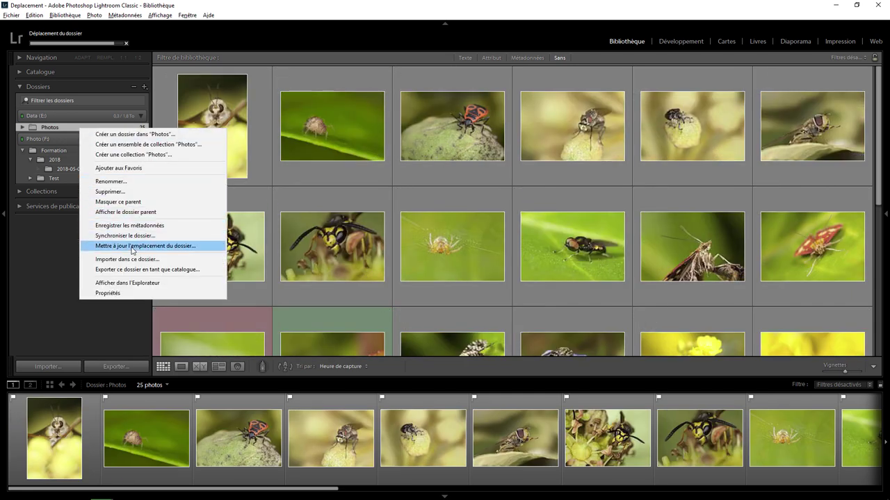
{"action": "left_click", "coordinate": [35, 251]}
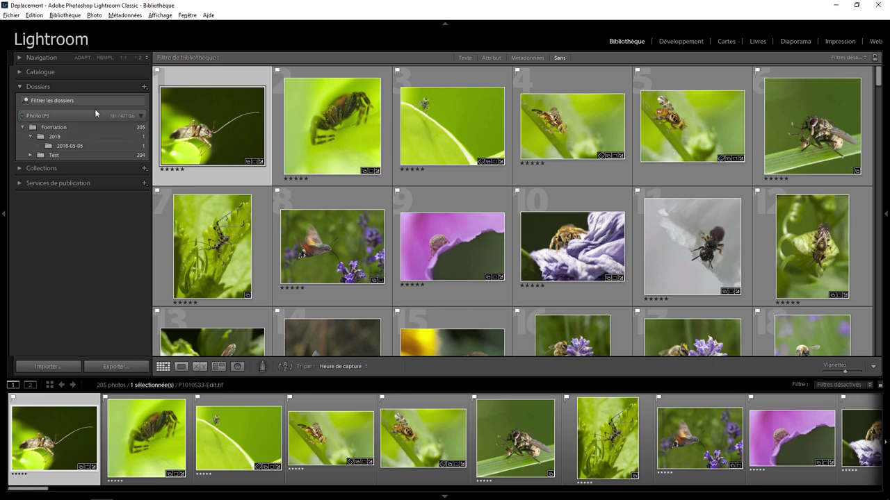
Collapse the Photo (F:) volume to hide Formation and its subfolders
{"action": "mouse_move", "coordinate": [212, 126]}
{"action": "left_click", "coordinate": [143, 116]}
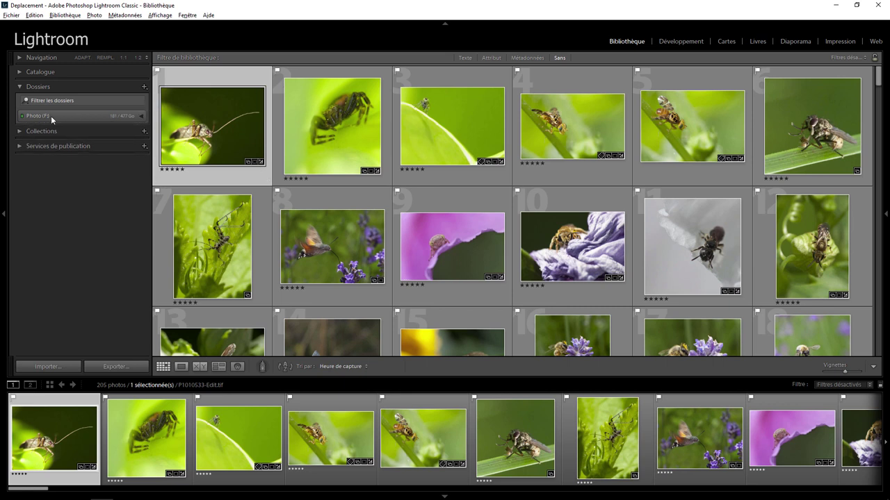